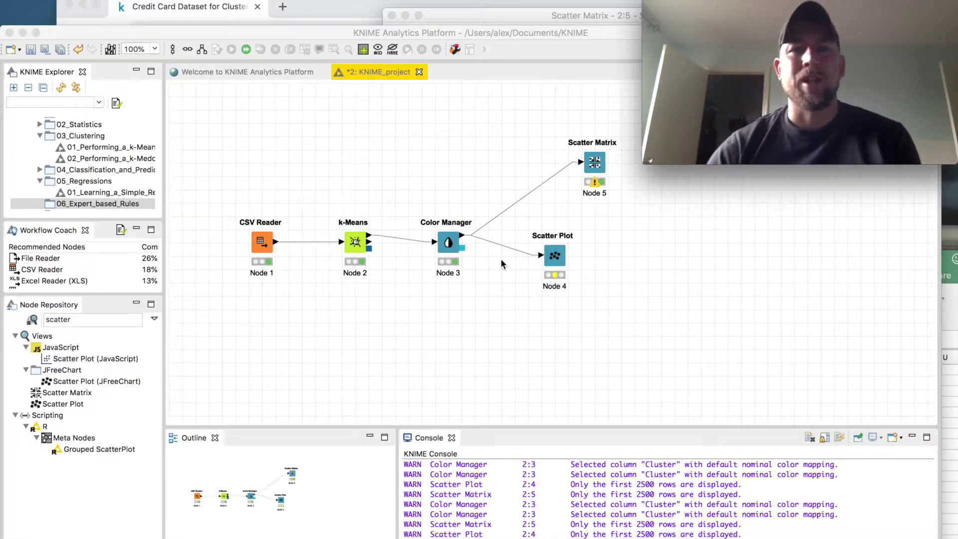
Raise the Kaggle Credit Card Dataset page and scroll down to the CC GENERAL.csv preview.
{"action": "left_click", "coordinate": [313, 10]}
{"action": "scroll", "coordinate": [276, 302], "scroll_direction": "left", "scroll_amount": 10}
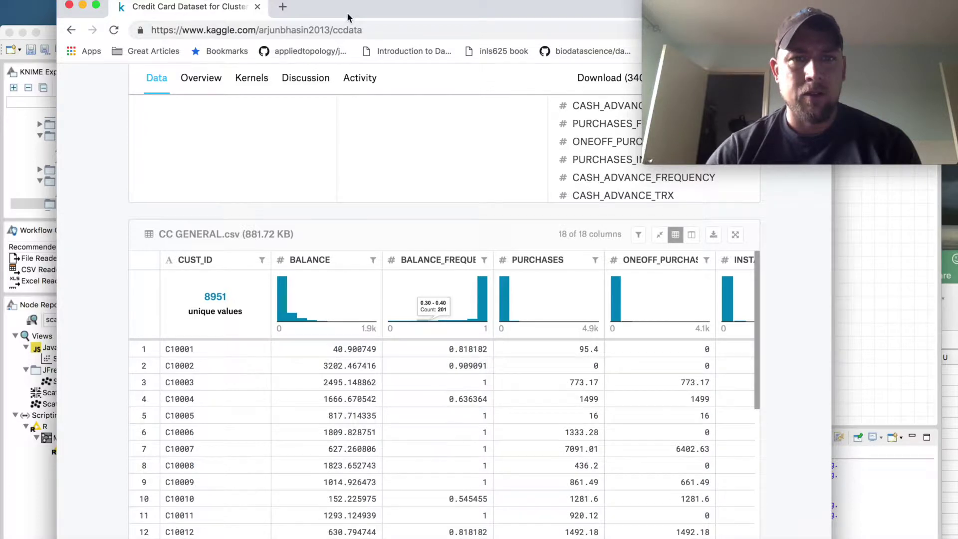
{"action": "left_click_drag", "start_coordinate": [349, 11], "coordinate": [352, 112]}
{"action": "scroll", "coordinate": [314, 311], "scroll_direction": "up", "scroll_amount": 5}
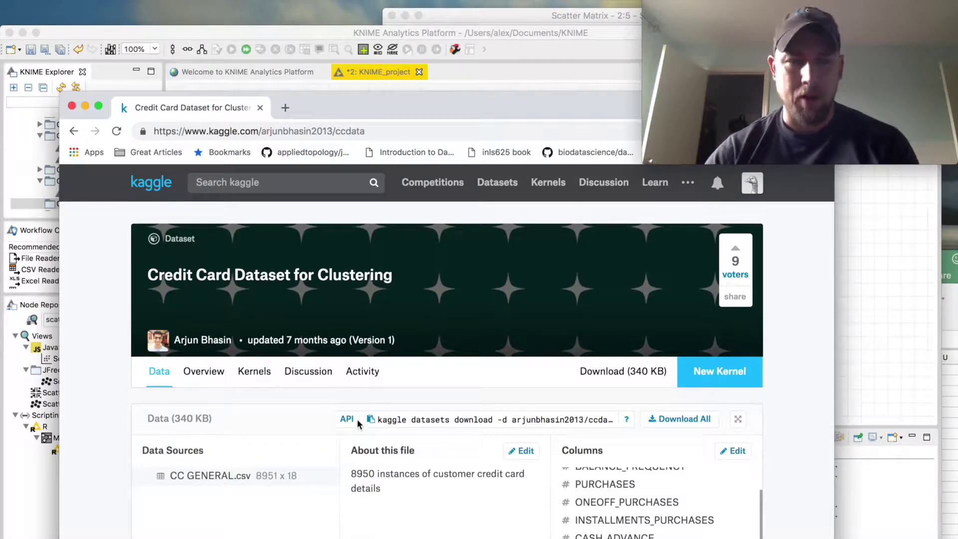
{"action": "scroll", "coordinate": [358, 423], "scroll_direction": "down", "scroll_amount": 5}
{"action": "scroll", "coordinate": [358, 421], "scroll_direction": "down", "scroll_amount": 2}
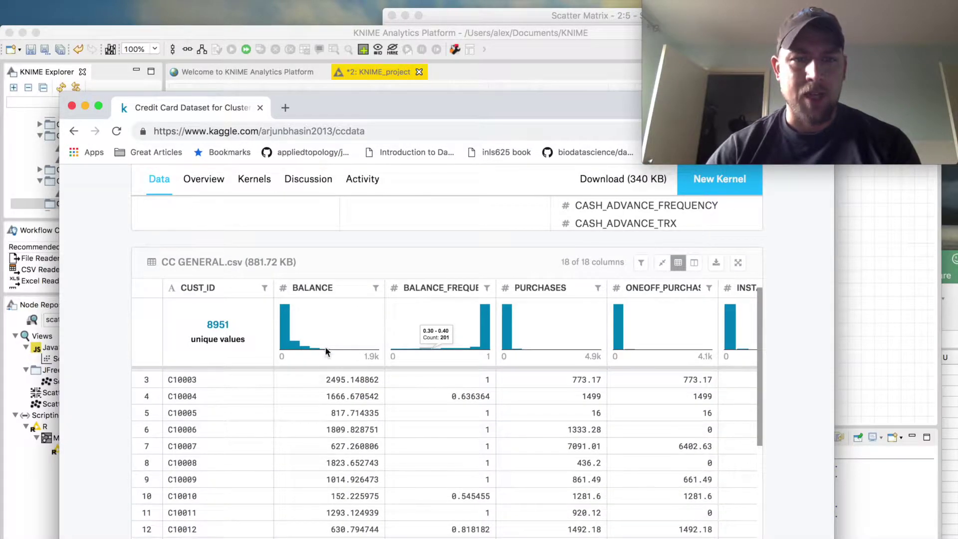
Scroll the CC GENERAL.csv table right to TENURE, then return to the KNIME workflow.
{"action": "scroll", "coordinate": [395, 329], "scroll_direction": "right", "scroll_amount": 2}
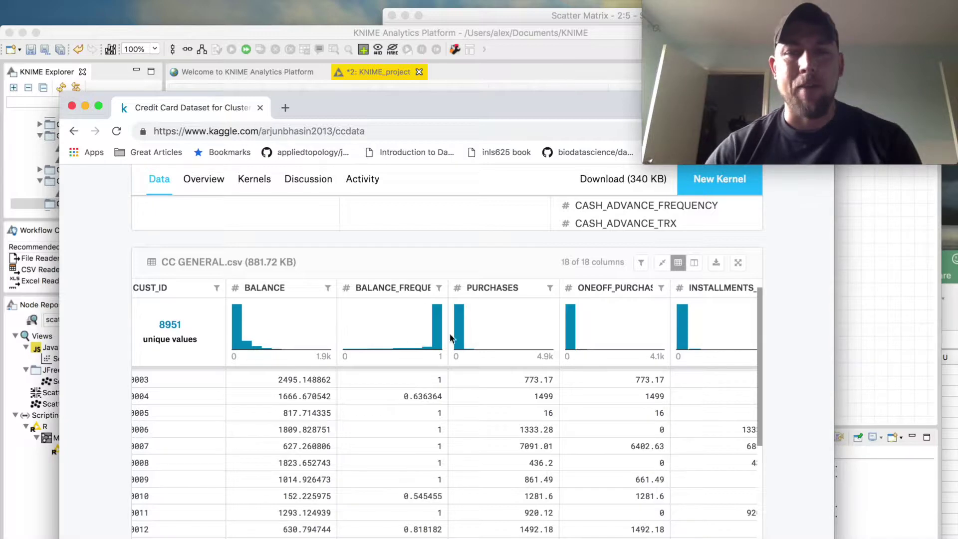
{"action": "scroll", "coordinate": [458, 334], "scroll_direction": "right", "scroll_amount": 15}
{"action": "scroll", "coordinate": [458, 334], "scroll_direction": "right", "scroll_amount": 10}
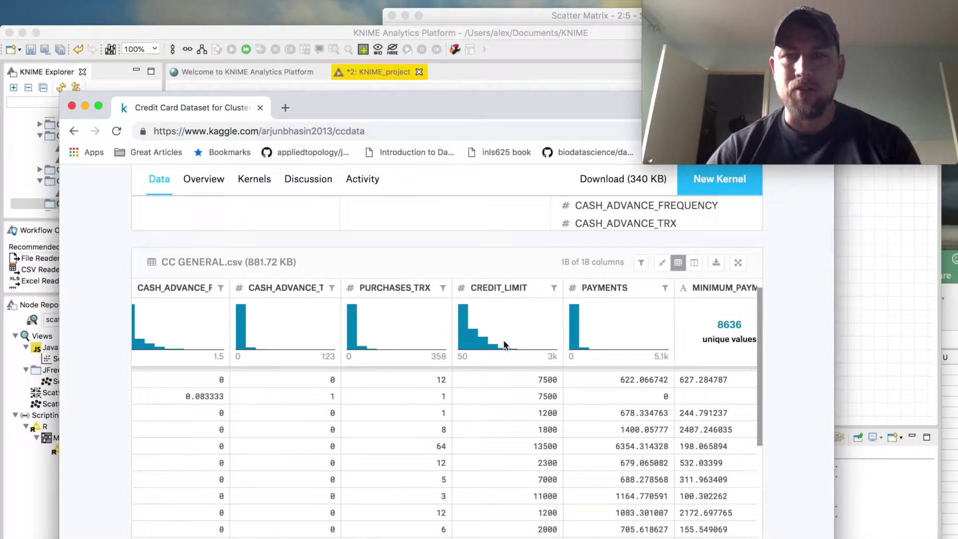
{"action": "scroll", "coordinate": [582, 339], "scroll_direction": "right", "scroll_amount": 6}
{"action": "scroll", "coordinate": [582, 340], "scroll_direction": "right", "scroll_amount": 5}
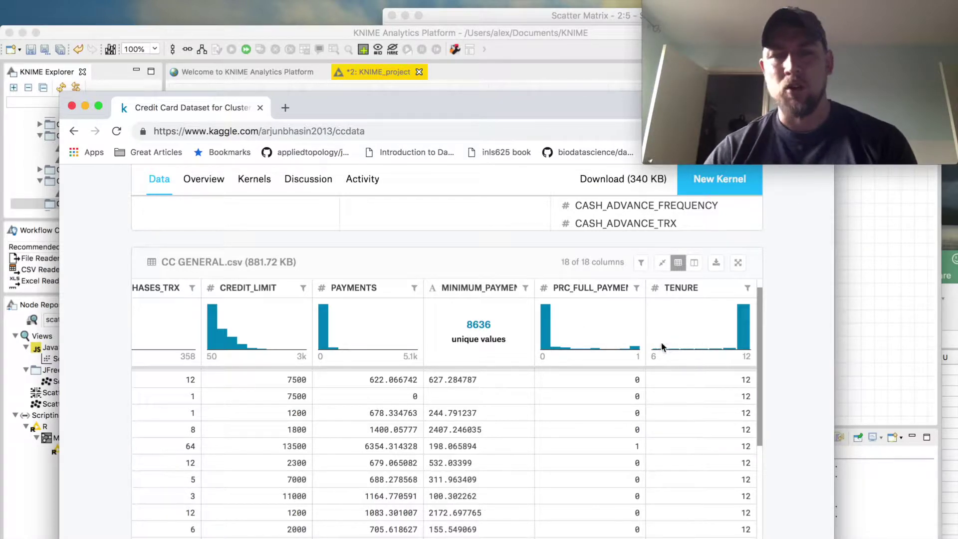
{"action": "left_click_drag", "start_coordinate": [346, 111], "coordinate": [347, 12]}
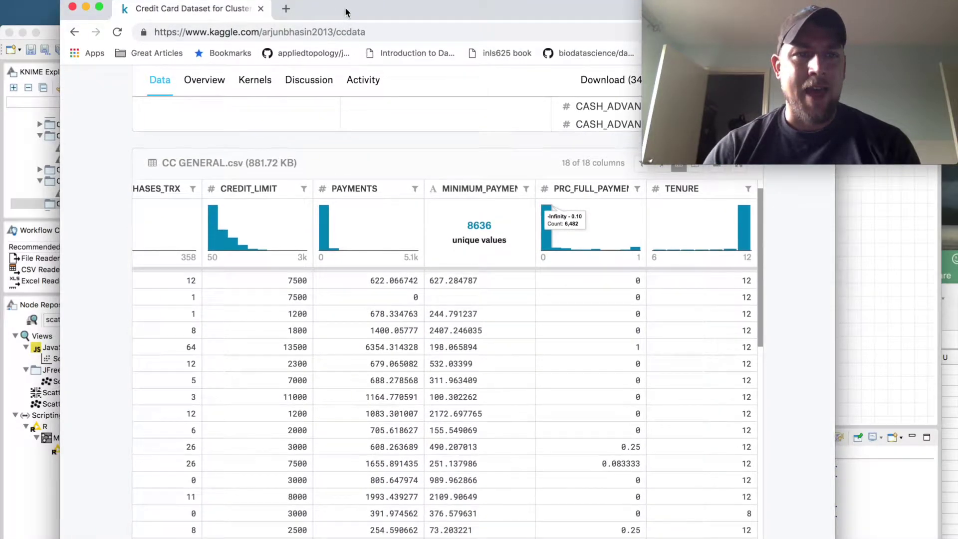
{"action": "left_click", "coordinate": [56, 33]}
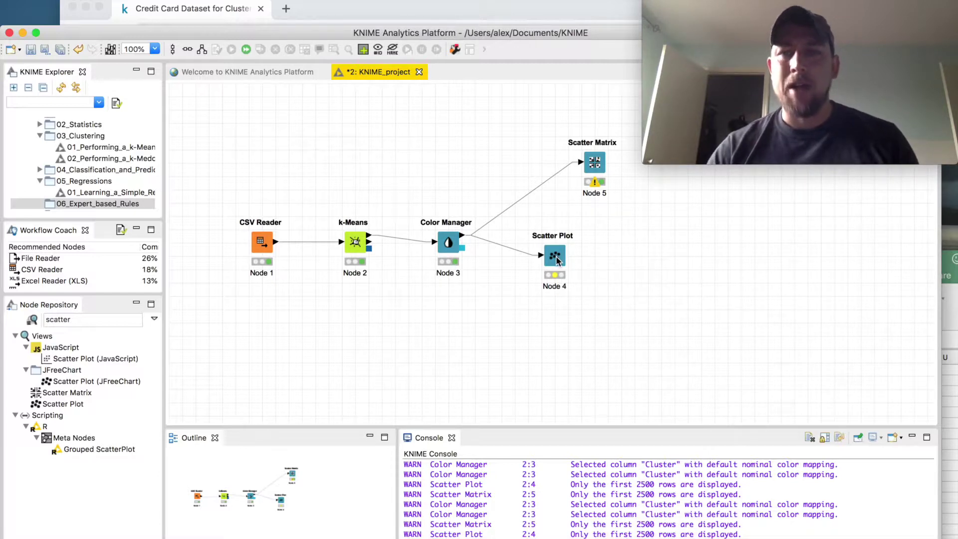
Select the CSV Reader node that reads CC GENERAL.csv.
{"action": "mouse_move", "coordinate": [597, 183]}
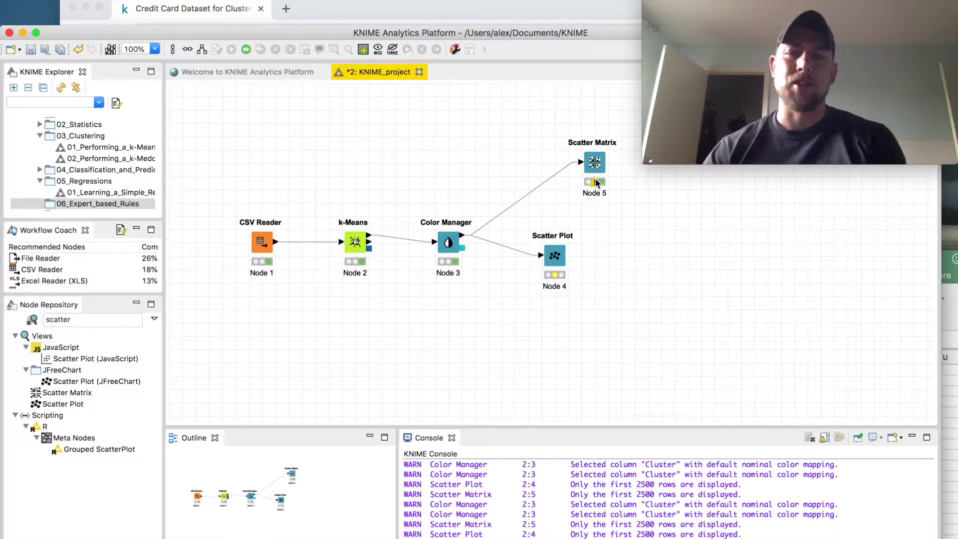
{"action": "left_click", "coordinate": [262, 245]}
{"action": "right_click", "coordinate": [263, 246]}
{"action": "left_click", "coordinate": [302, 253]}
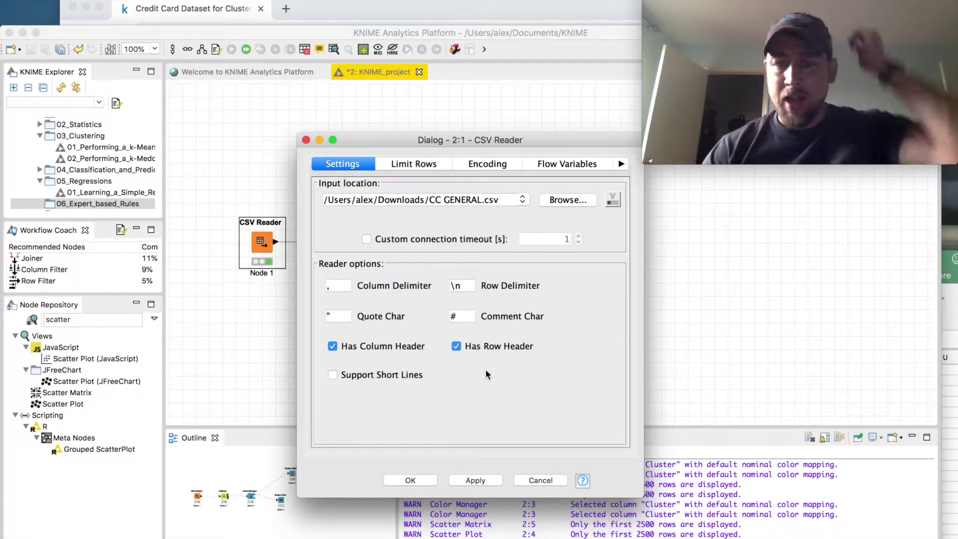
{"action": "left_click", "coordinate": [420, 479]}
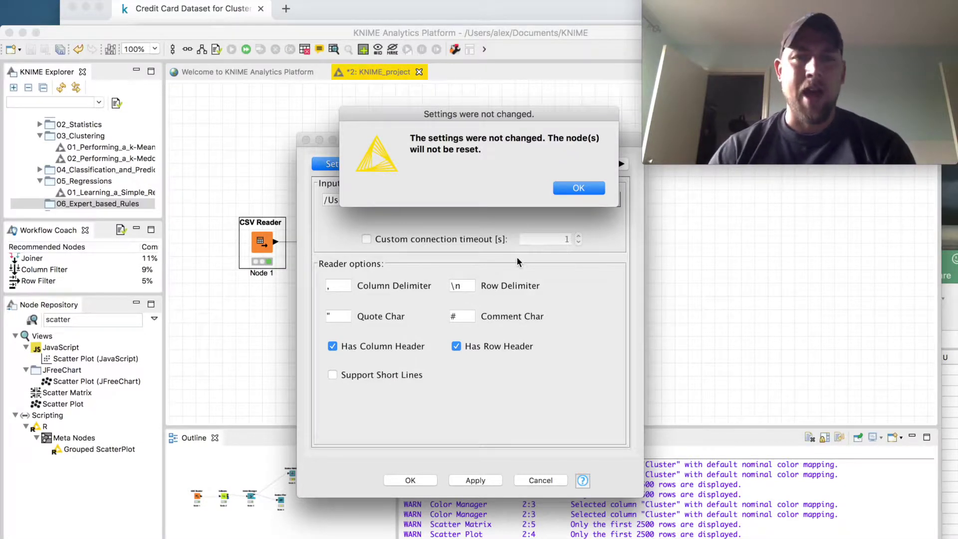
{"action": "left_click", "coordinate": [597, 189]}
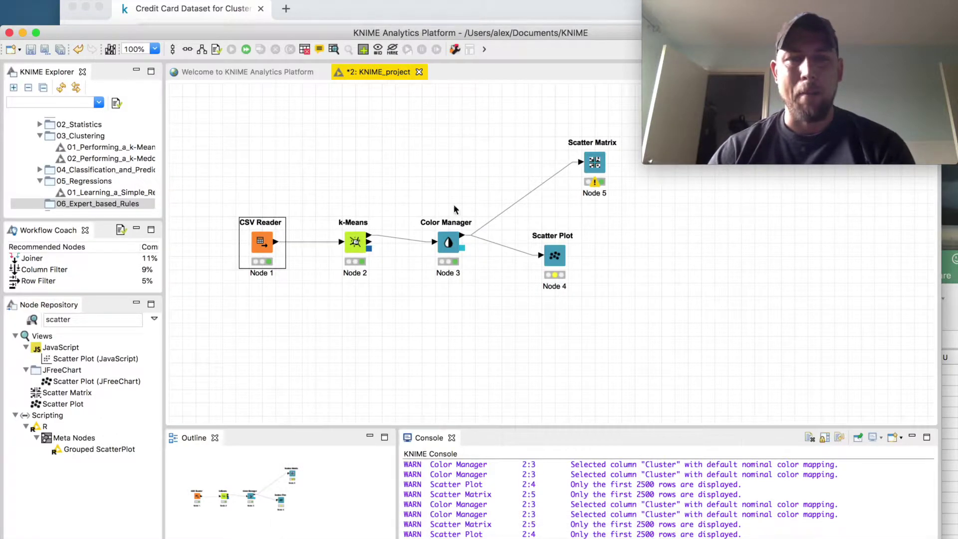
{"action": "right_click", "coordinate": [356, 245]}
{"action": "left_click", "coordinate": [394, 218]}
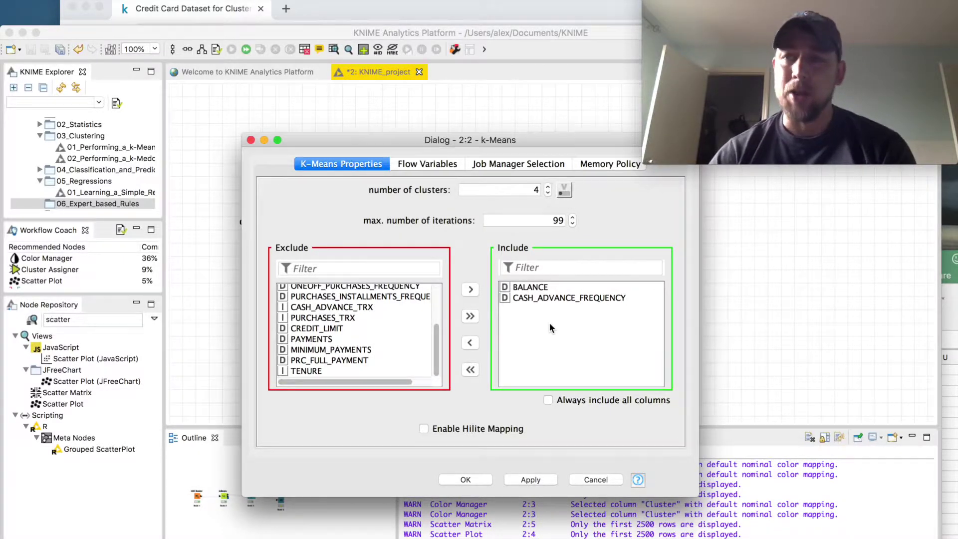
{"action": "left_click", "coordinate": [533, 482]}
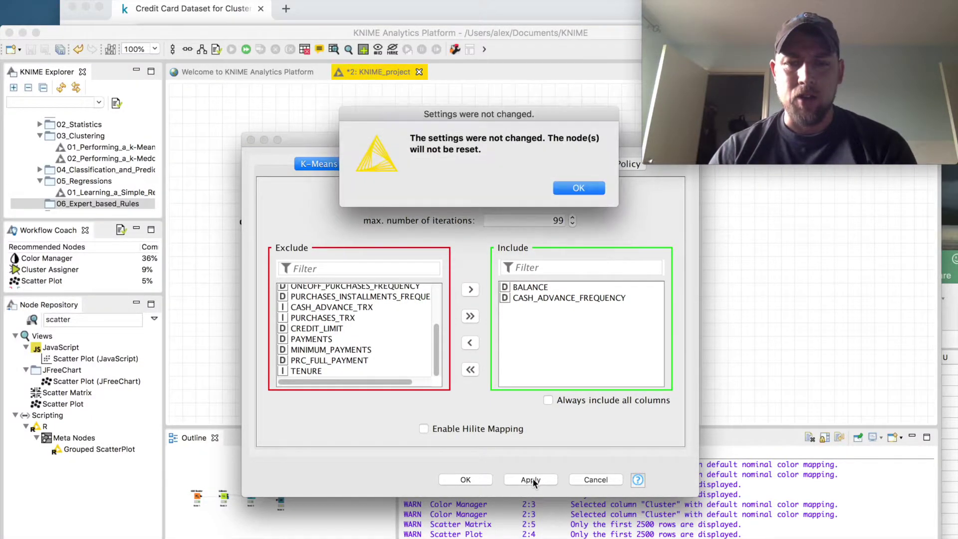
{"action": "left_click", "coordinate": [576, 191]}
{"action": "left_click", "coordinate": [475, 483]}
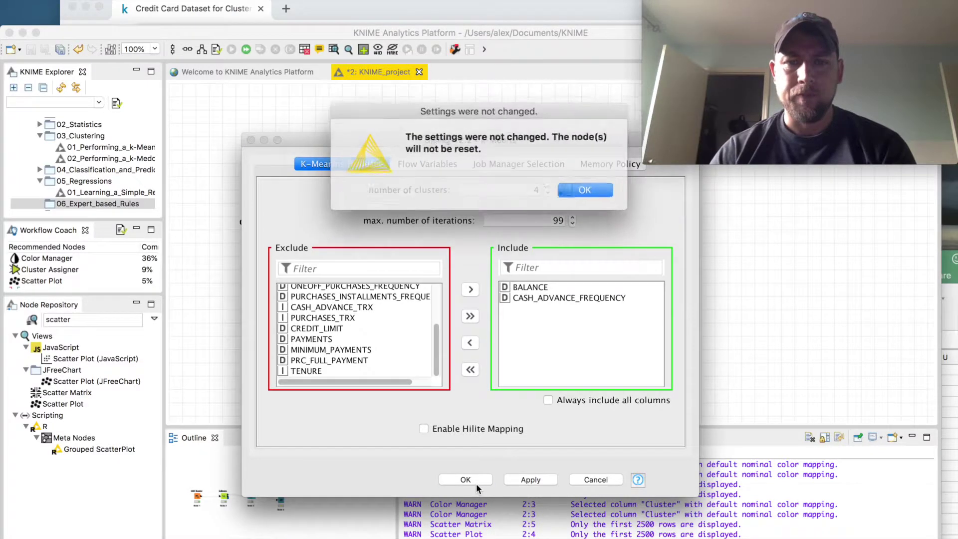
{"action": "left_click", "coordinate": [589, 194]}
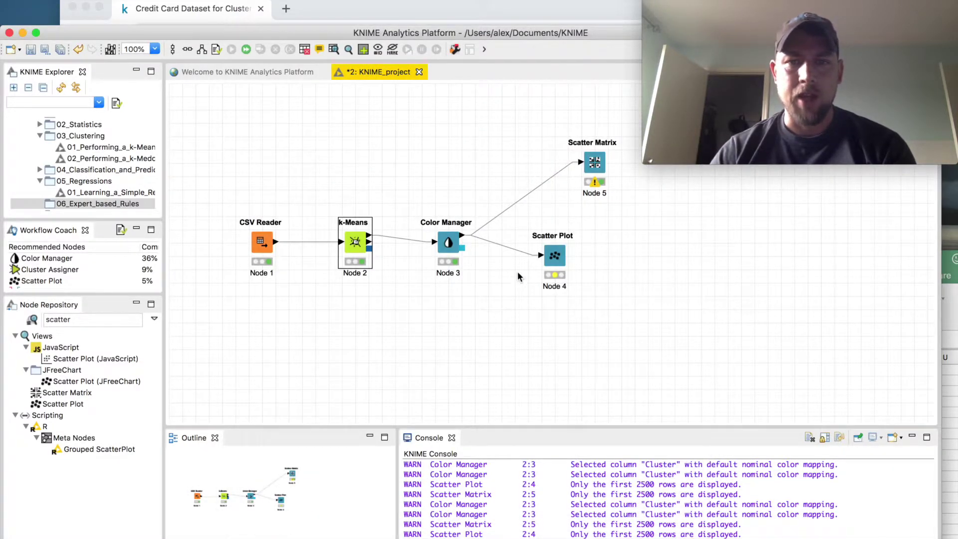
{"action": "right_click", "coordinate": [455, 245]}
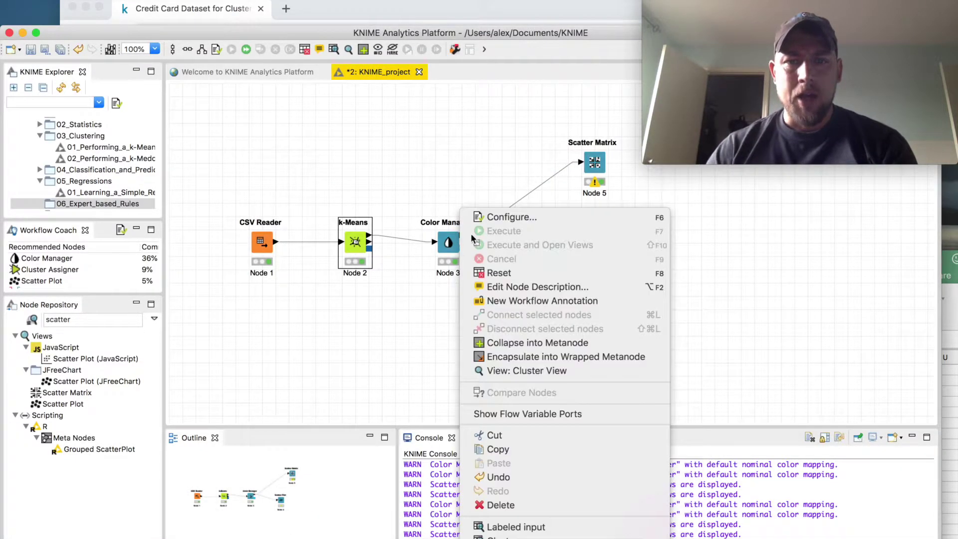
{"action": "left_click", "coordinate": [505, 216]}
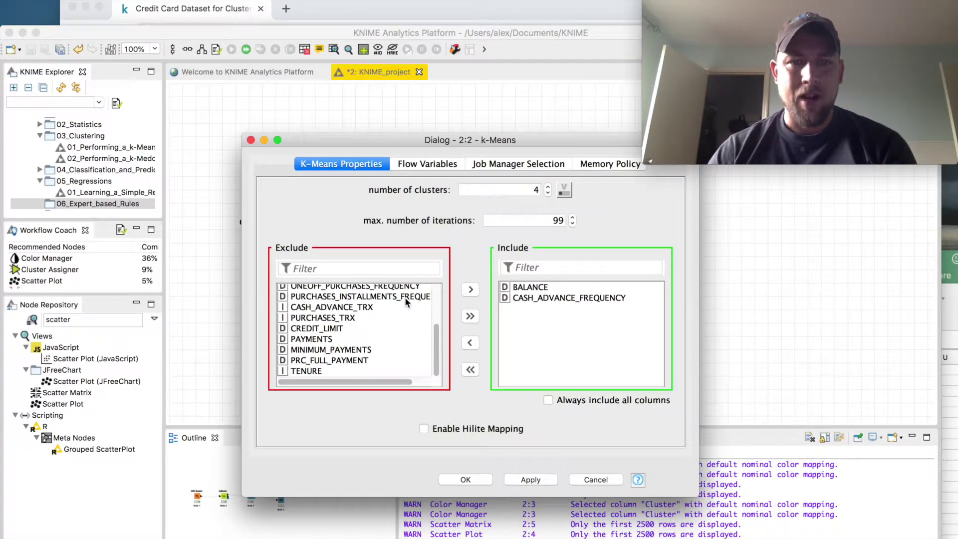
{"action": "left_click", "coordinate": [596, 480]}
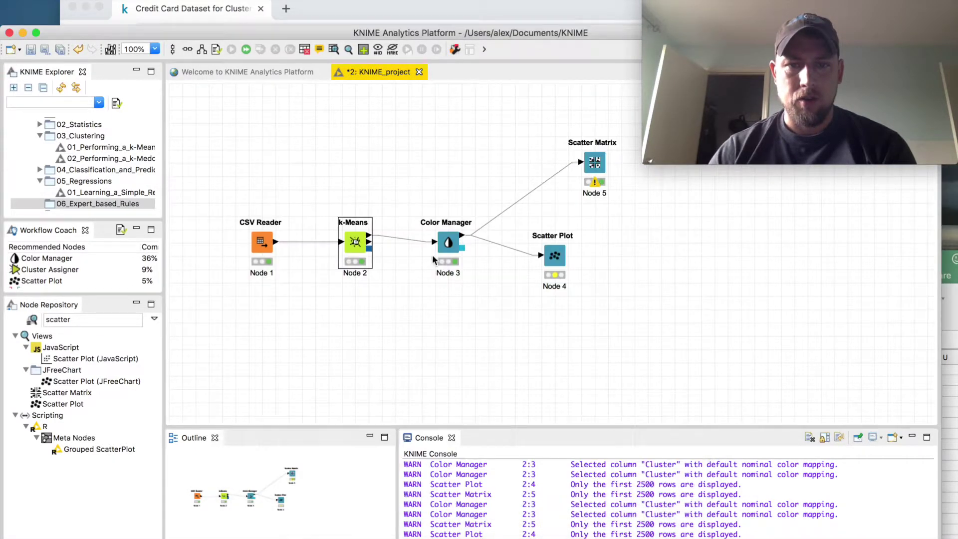
{"action": "right_click", "coordinate": [446, 247]}
{"action": "left_click", "coordinate": [496, 247]}
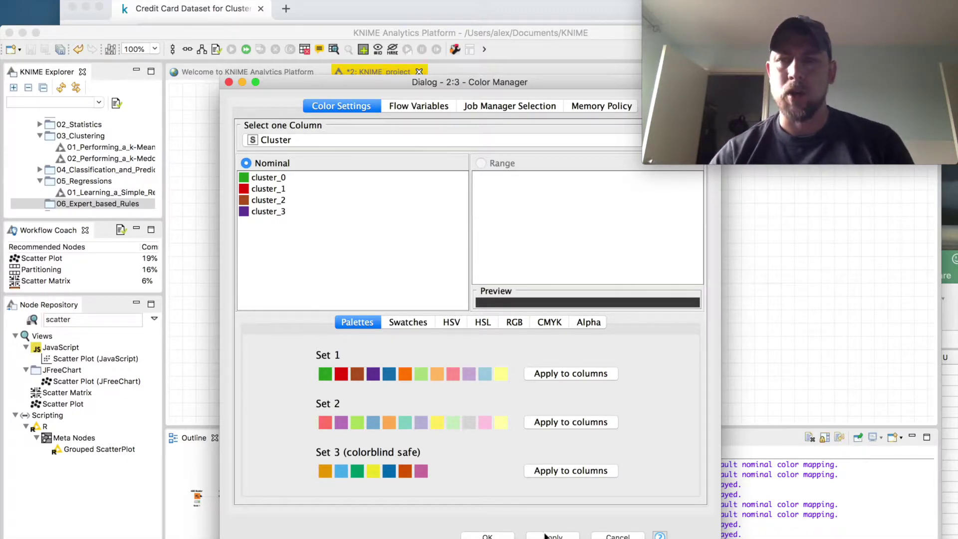
{"action": "left_click", "coordinate": [619, 536]}
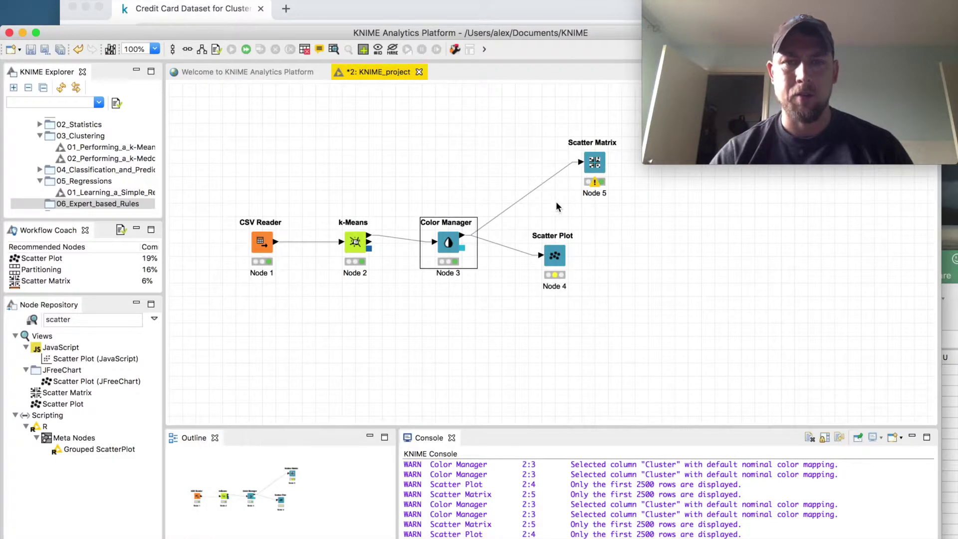
{"action": "left_click", "coordinate": [595, 170]}
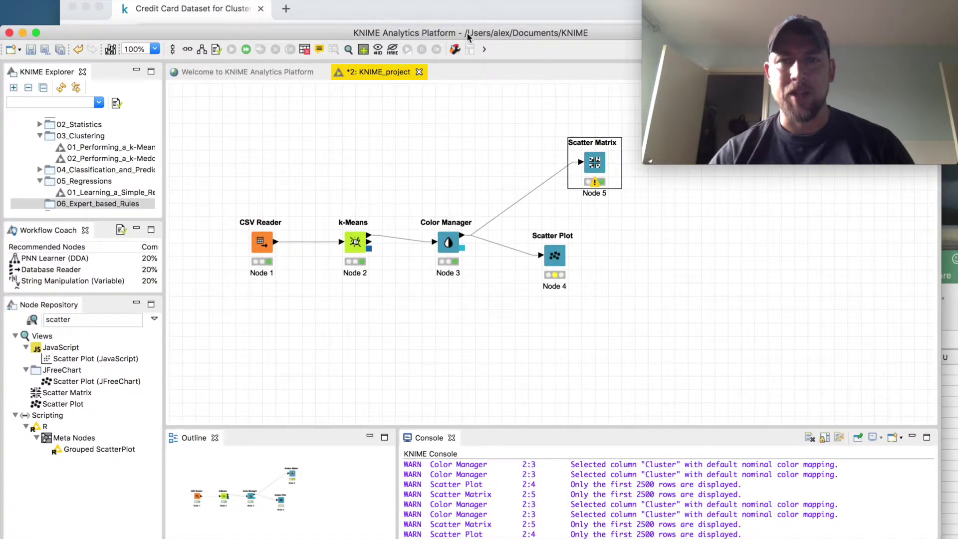
Bring up the cluster-coloured Scatter Matrix view and move it to the screen's left.
{"action": "left_click", "coordinate": [452, 16]}
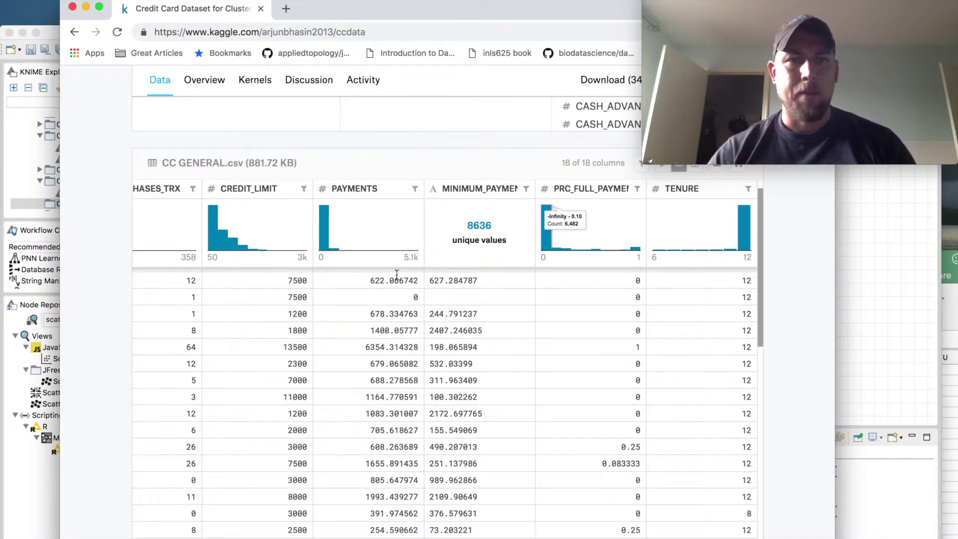
{"action": "left_click", "coordinate": [902, 311]}
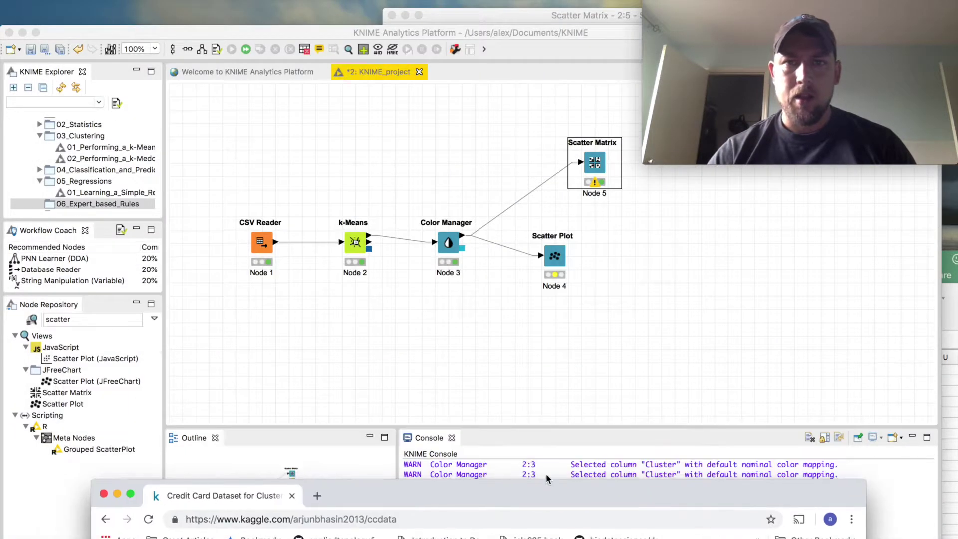
{"action": "left_click", "coordinate": [556, 16]}
{"action": "left_click_drag", "start_coordinate": [556, 16], "coordinate": [298, 15]}
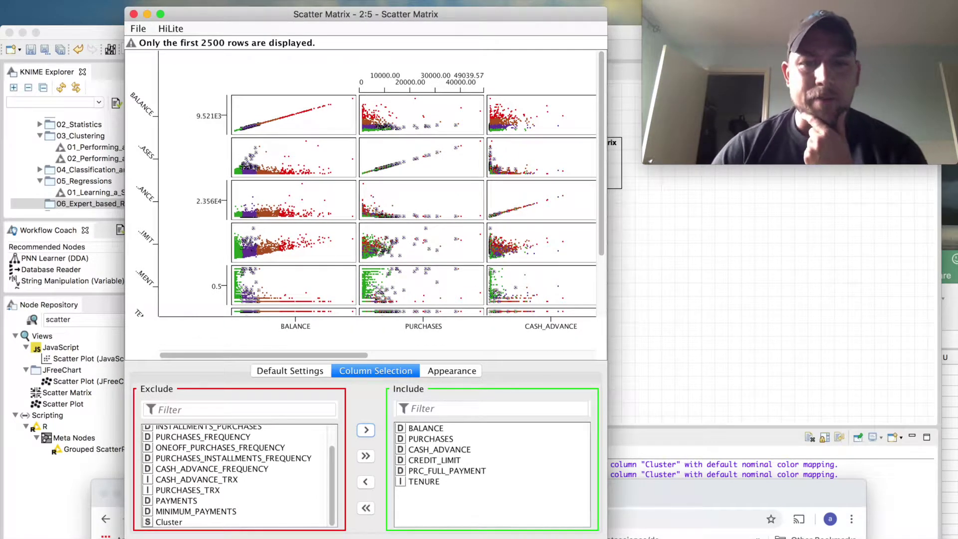
Clear the matrix's marked points and select a group in the PURCHASES/BALANCE plot.
{"action": "left_click", "coordinate": [220, 462]}
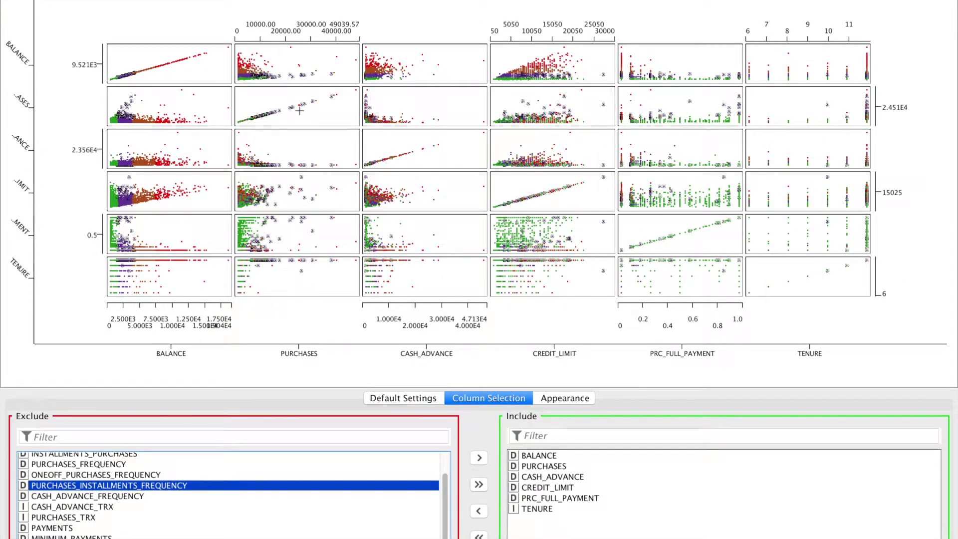
{"action": "left_click", "coordinate": [116, 31]}
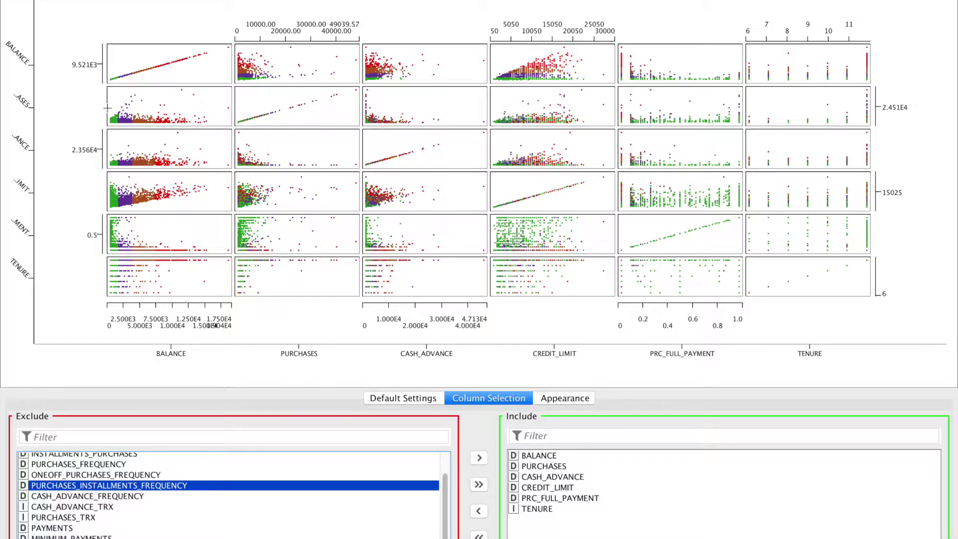
{"action": "left_click_drag", "start_coordinate": [117, 96], "coordinate": [134, 120]}
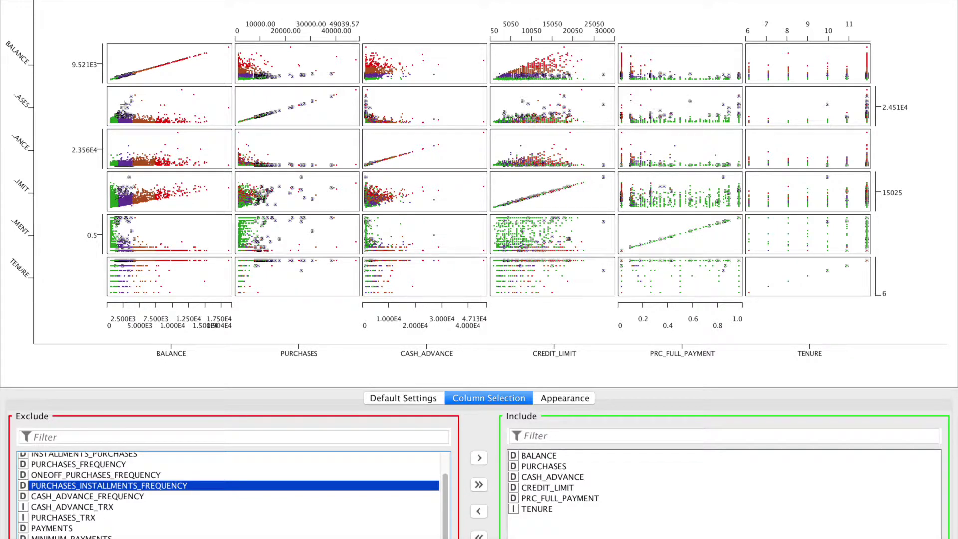
Start a new point selection in the PURCHASES/BALANCE plot.
{"action": "left_click", "coordinate": [122, 106]}
Mark a new group of low BALANCE/PURCHASES points in the PURCHASES/BALANCE plot.
{"action": "mouse_move", "coordinate": [123, 106]}
{"action": "left_mouse_down"}
{"action": "mouse_move", "coordinate": [132, 115]}
{"action": "mouse_move", "coordinate": [120, 97]}
{"action": "mouse_move", "coordinate": [131, 117]}
{"action": "left_mouse_up"}
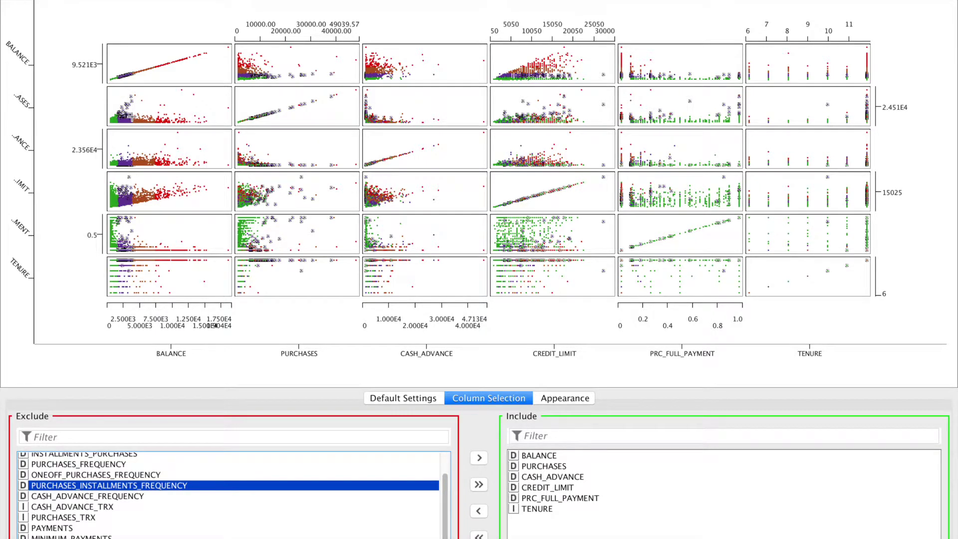